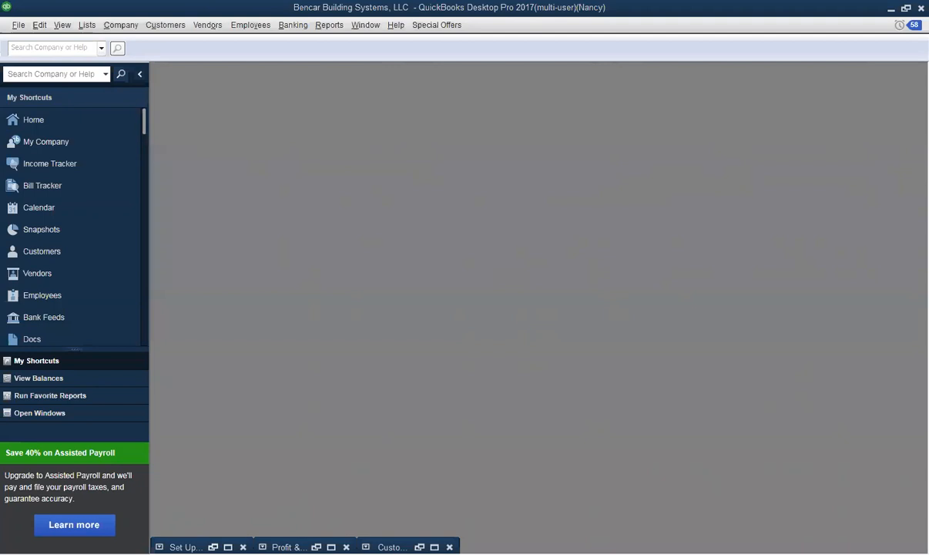
Bring up the Customer Center and select the 2018 -Master Bathroom Remodel job to show its transactions
click(212, 546)
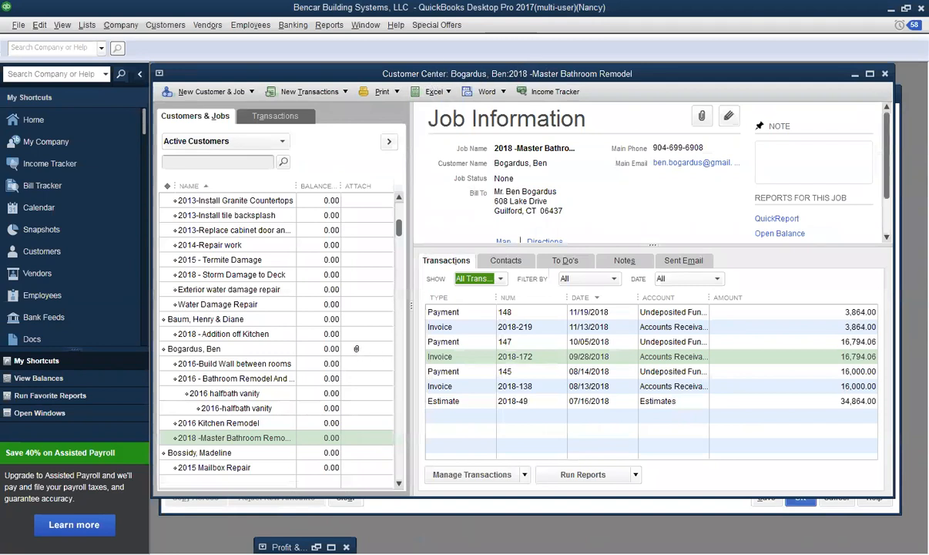
drag(398, 231, 398, 233)
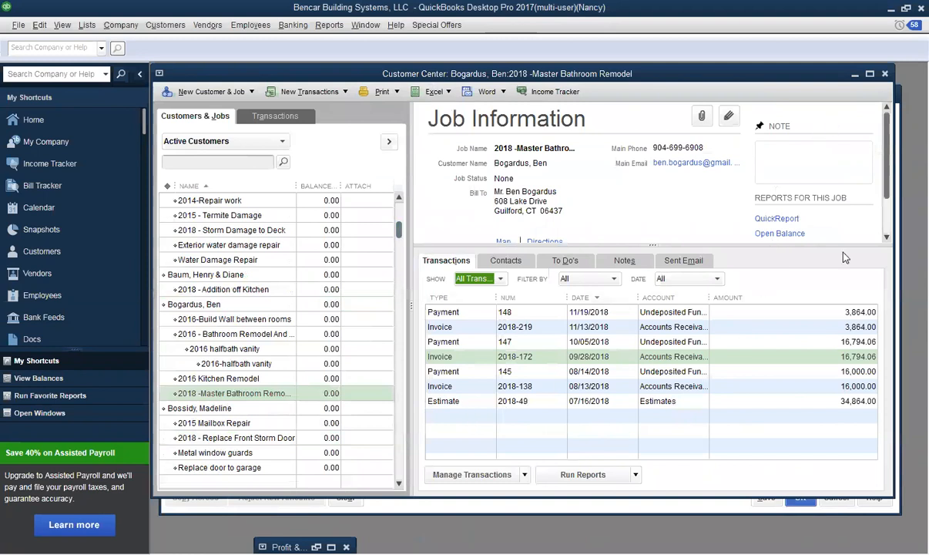
click(855, 75)
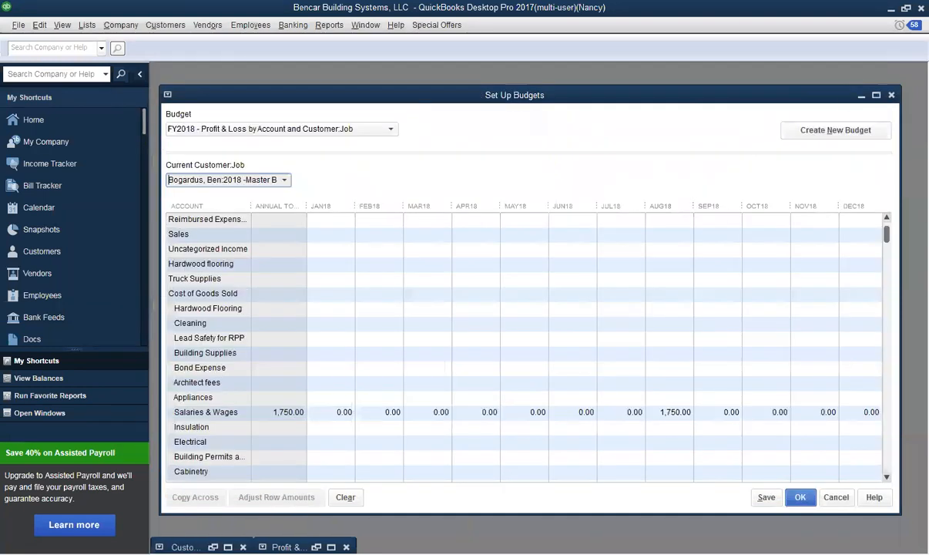
key(ctrl+j)
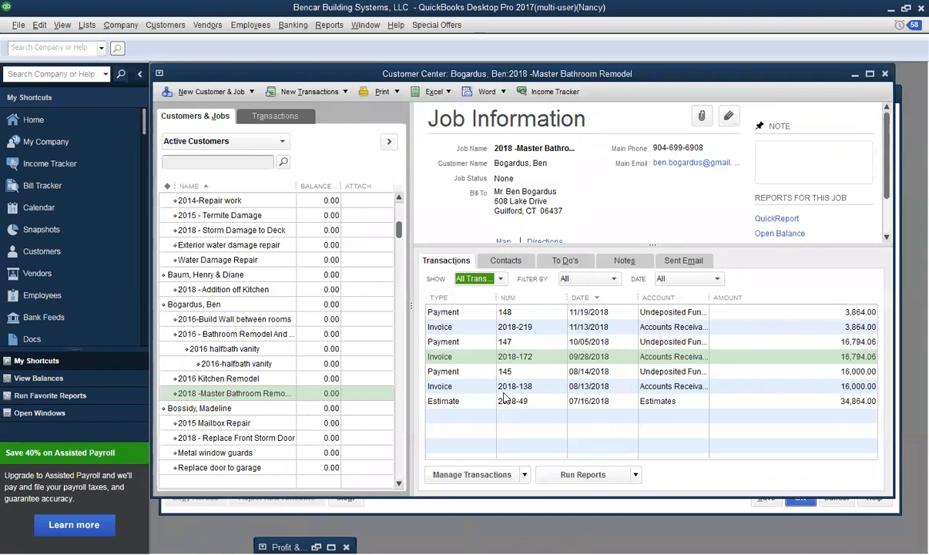
right_click(207, 307)
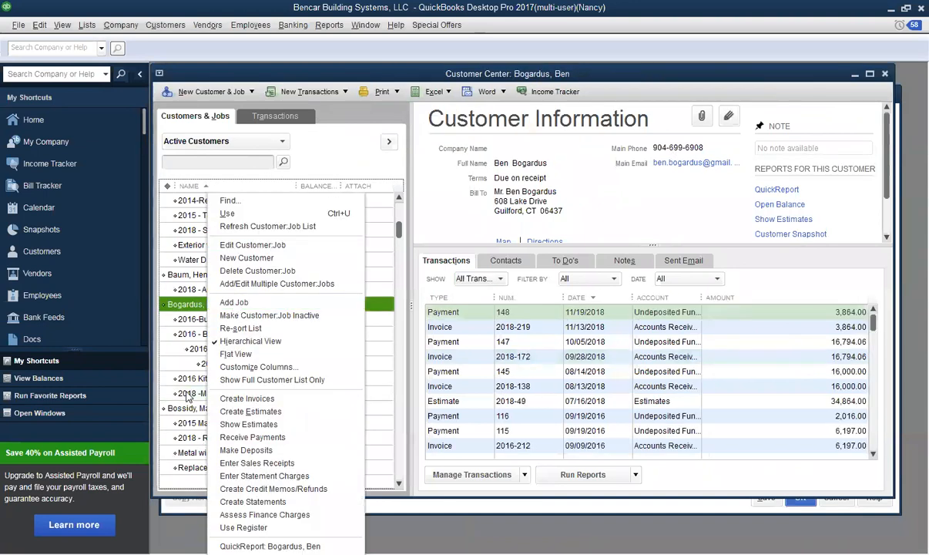
click(189, 394)
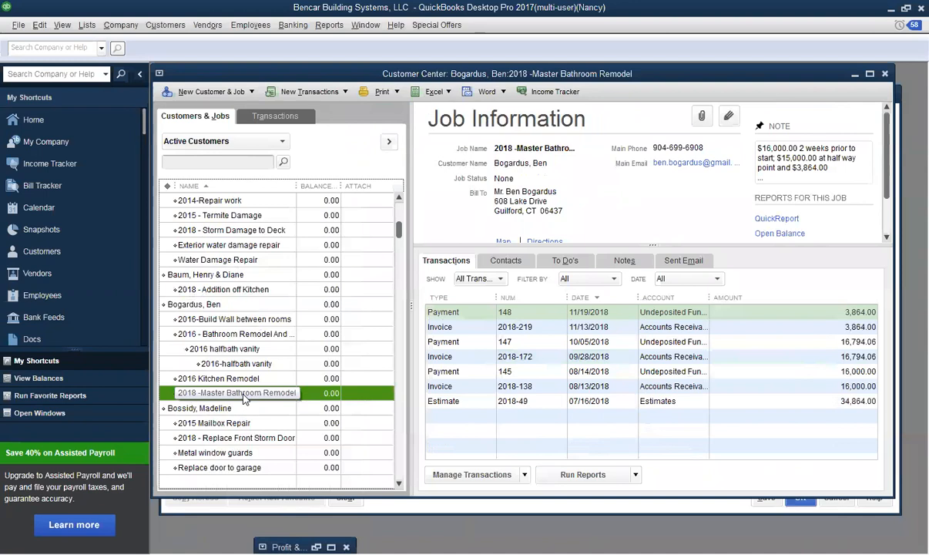
View the job's estimate 2018-49 and its invoice 2018-138, closing each after review
double_click(460, 402)
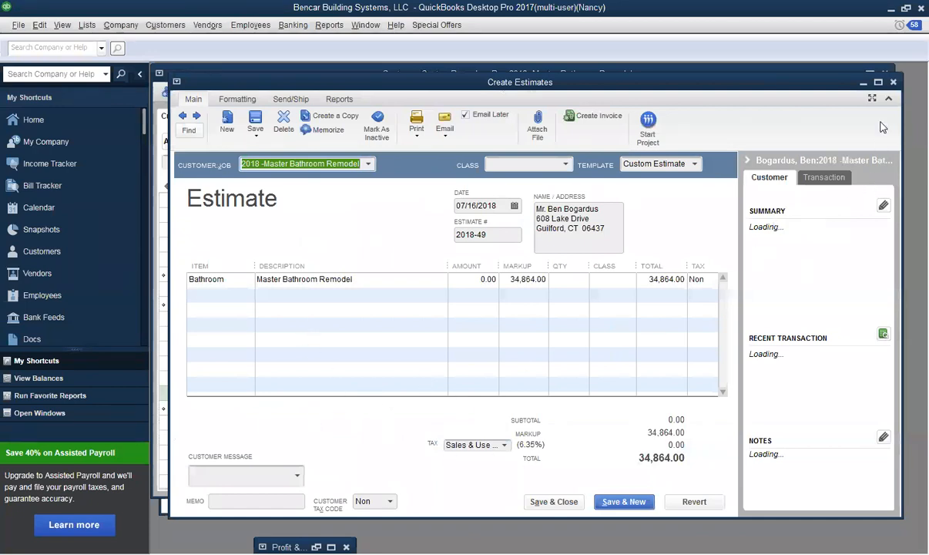
click(894, 83)
click(449, 385)
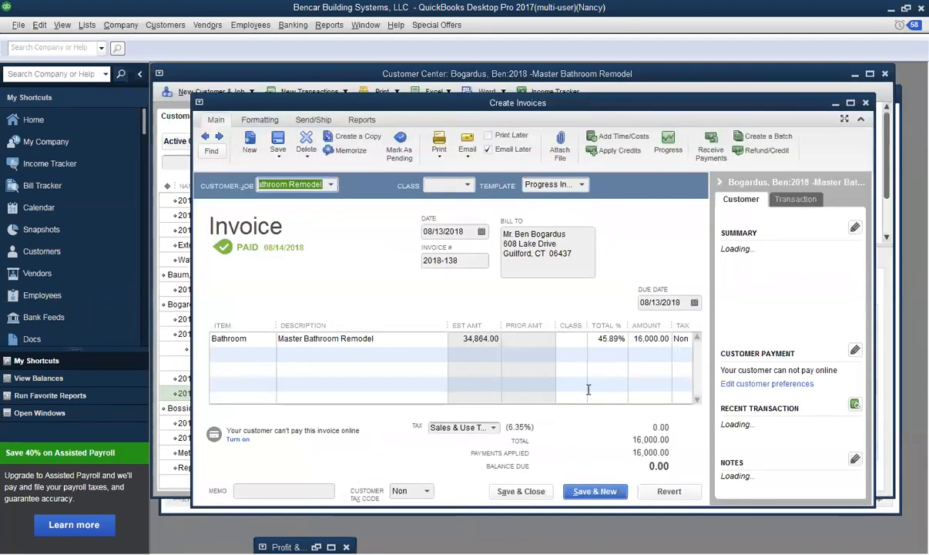
click(865, 104)
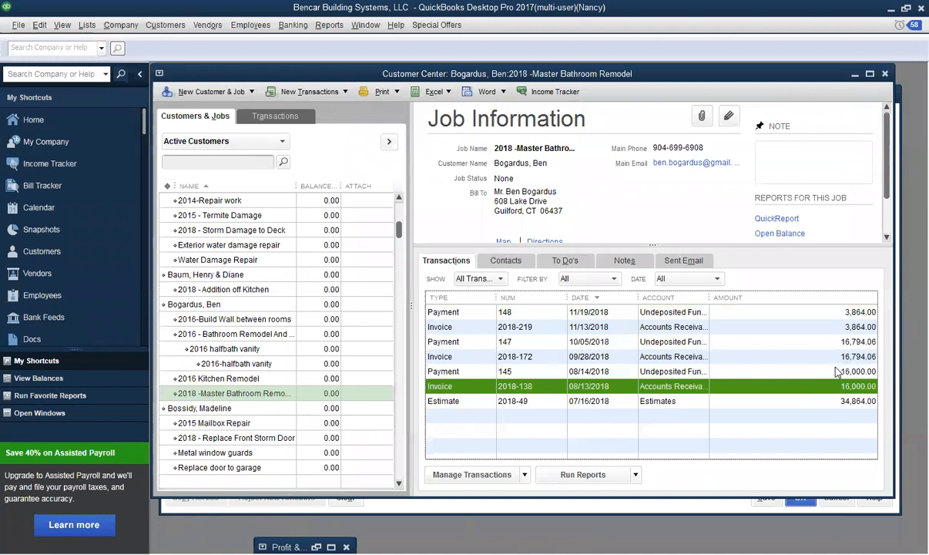
Review the job's FY2018 Profit & Loss budget by account, from construction income through cost of goods sold to the subcontractor accounts
click(856, 76)
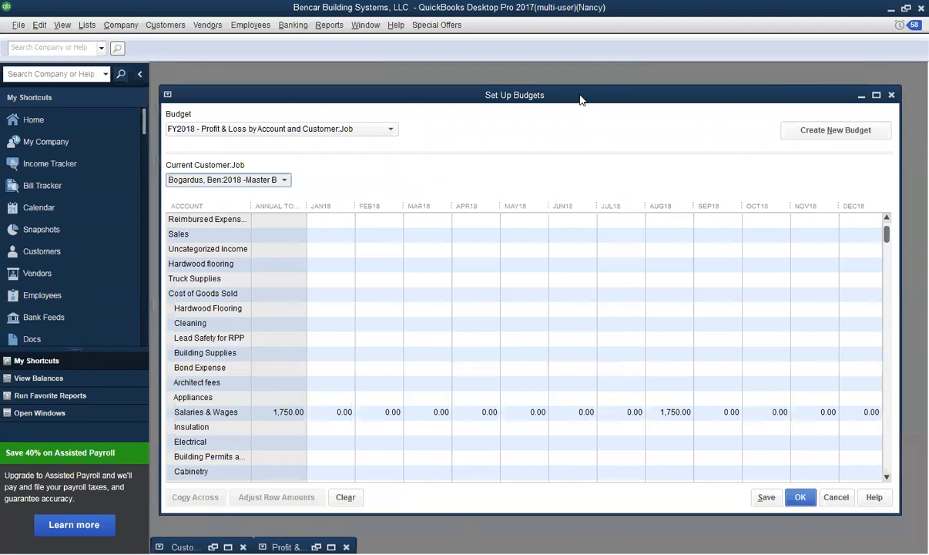
drag(581, 100, 585, 110)
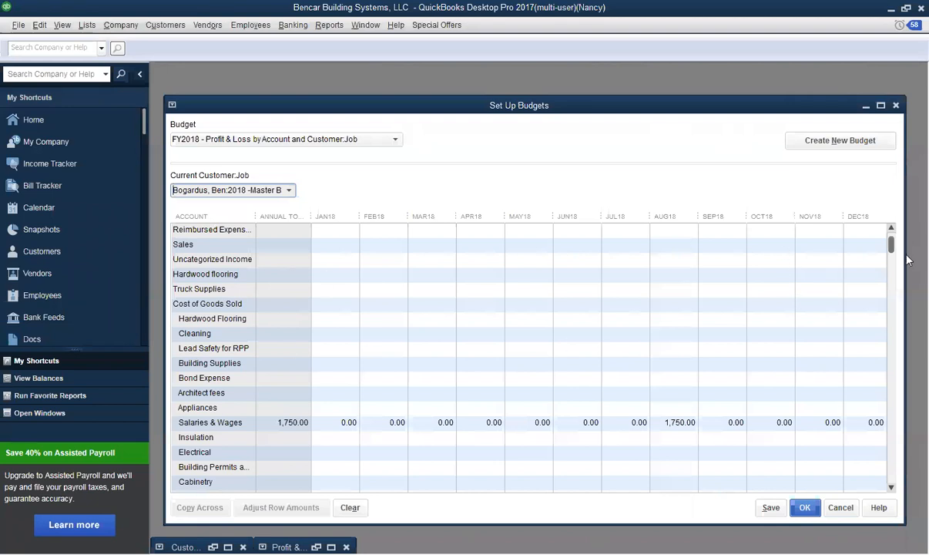
scroll(894, 245, up, 1)
scroll(894, 245, up, 2)
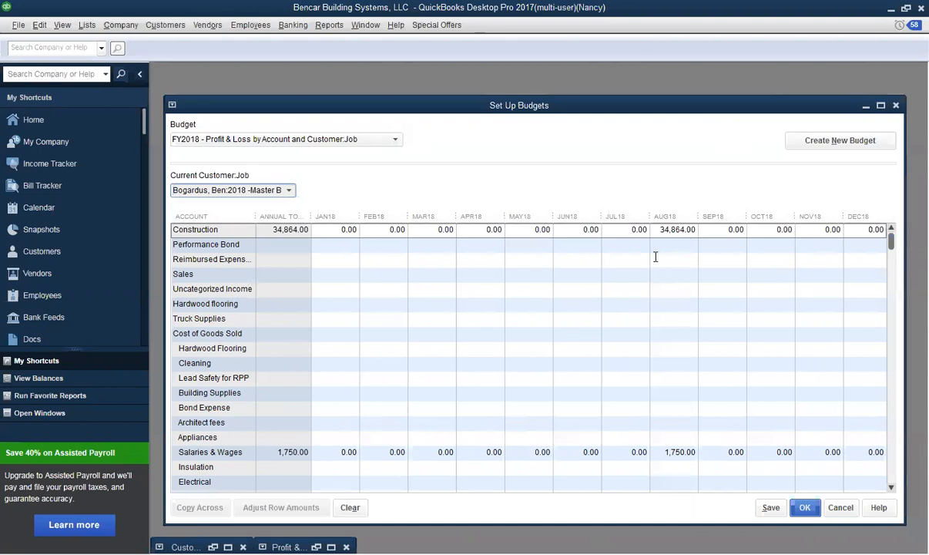
scroll(272, 312, down, 1)
scroll(270, 326, up, 1)
drag(892, 245, 905, 343)
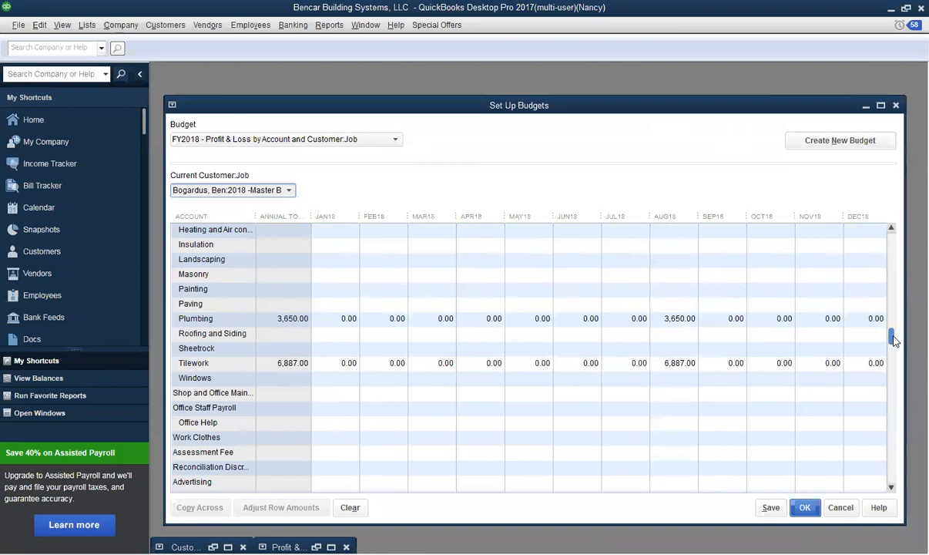
drag(892, 339, 893, 314)
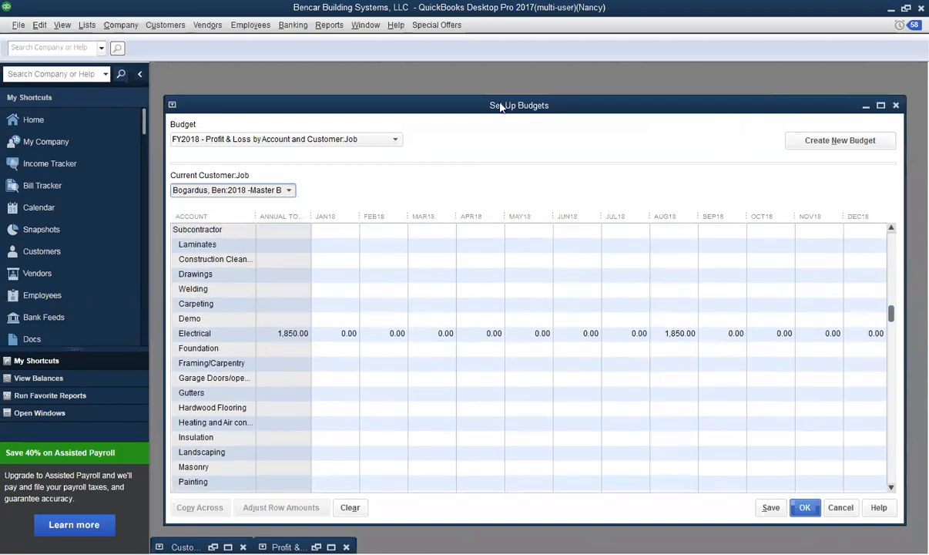
click(123, 27)
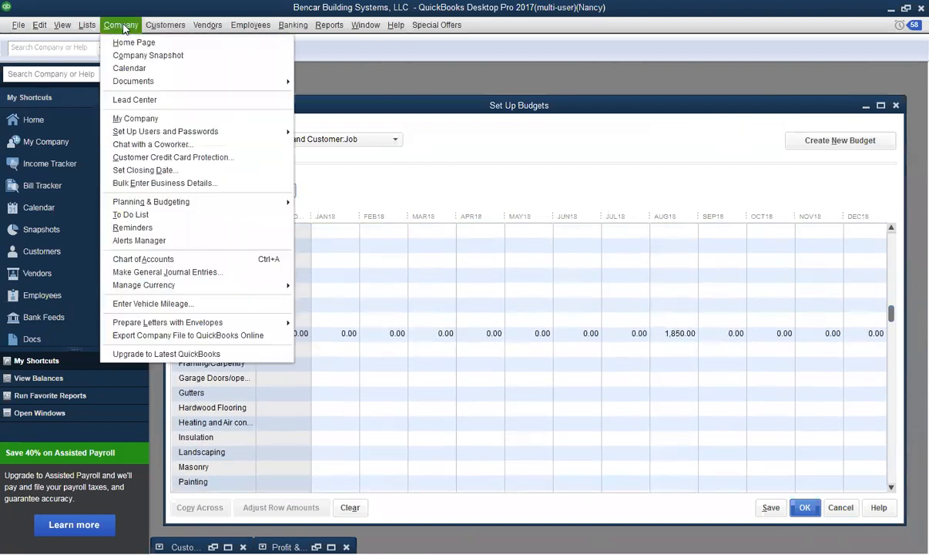
mouse_move(137, 205)
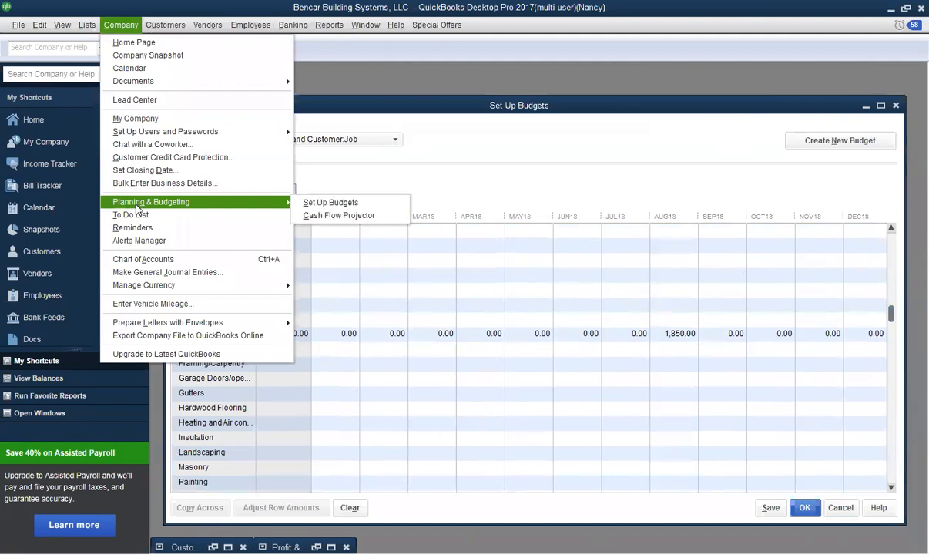
mouse_move(389, 29)
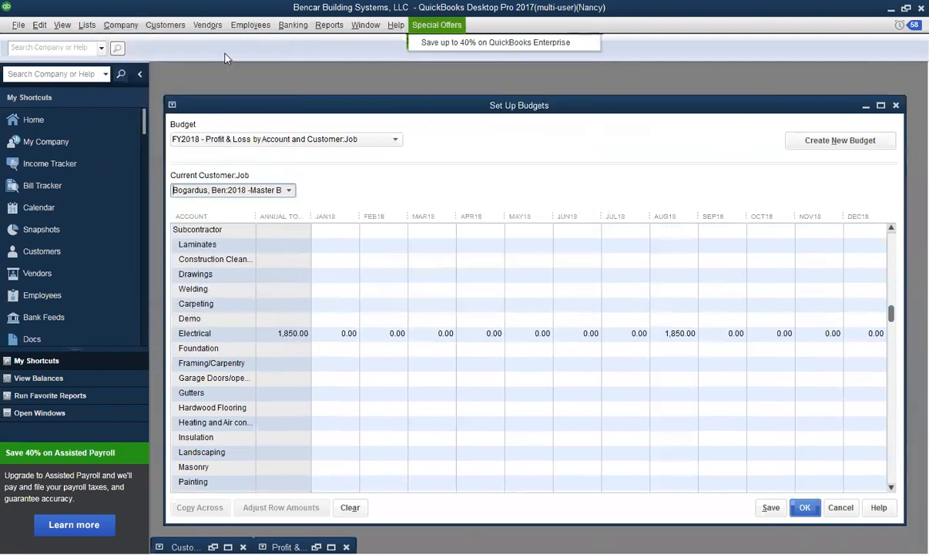
click(784, 59)
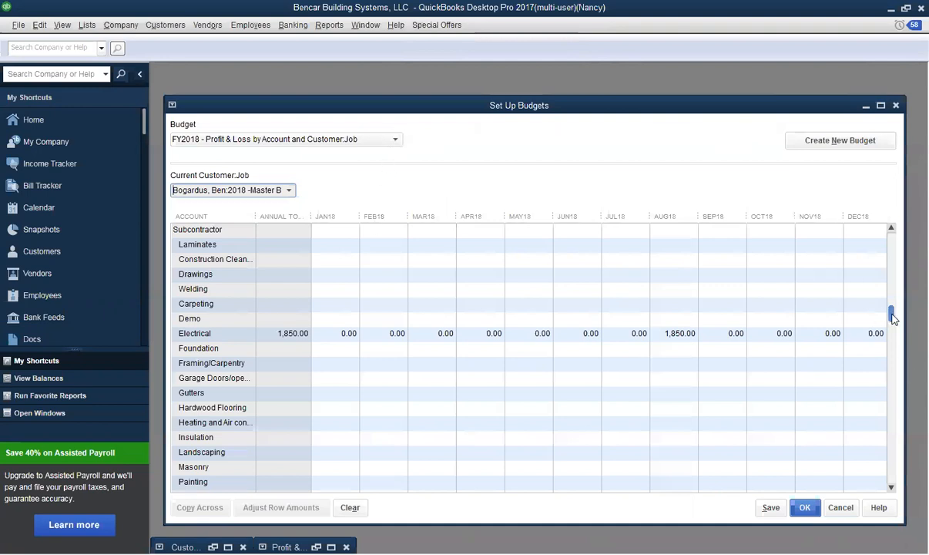
Examine the job's budgeted amounts for the plumbing, tilework and electrical subcontractor accounts
drag(892, 315, 894, 337)
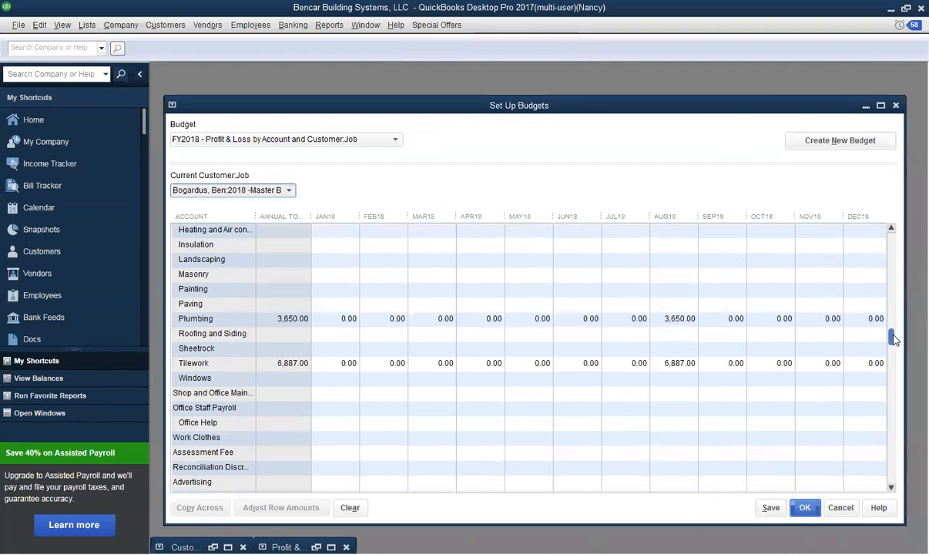
drag(894, 338, 894, 309)
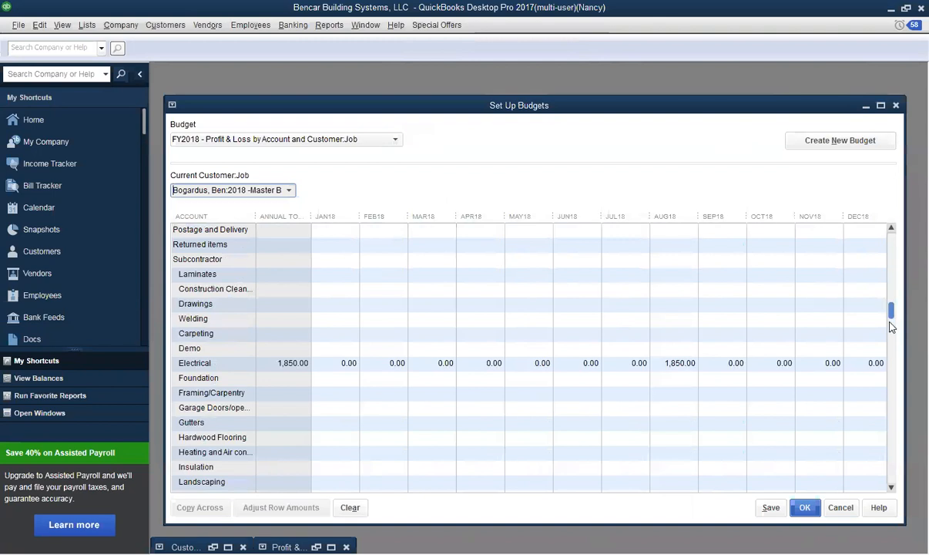
drag(893, 314, 892, 285)
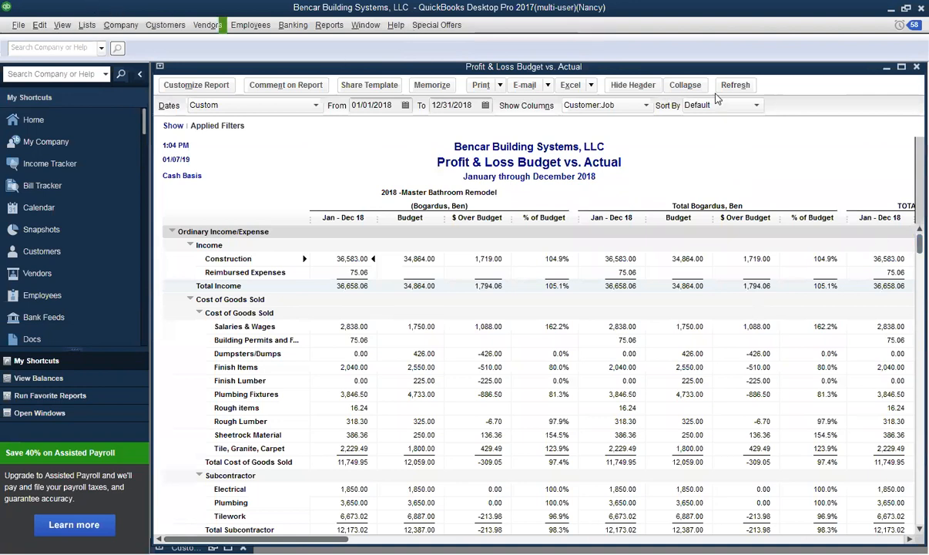
click(329, 24)
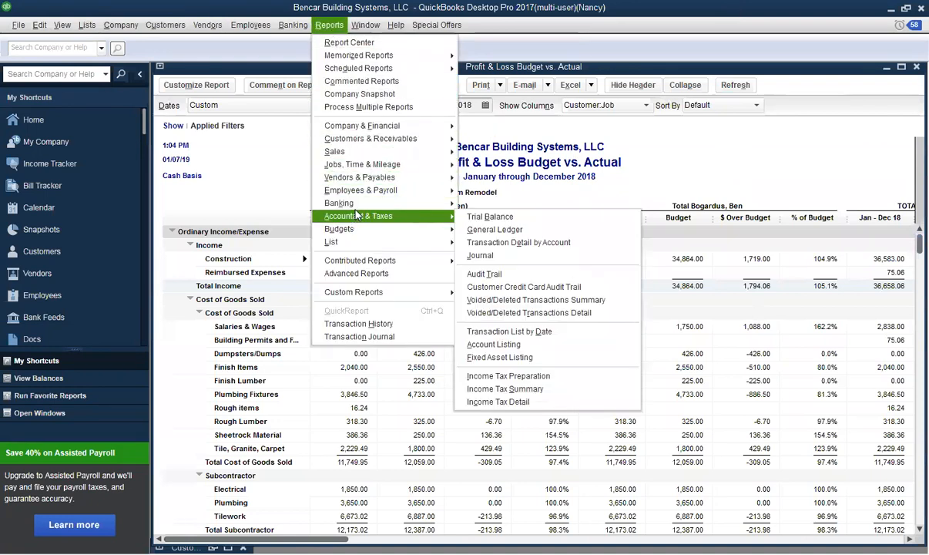
mouse_move(358, 229)
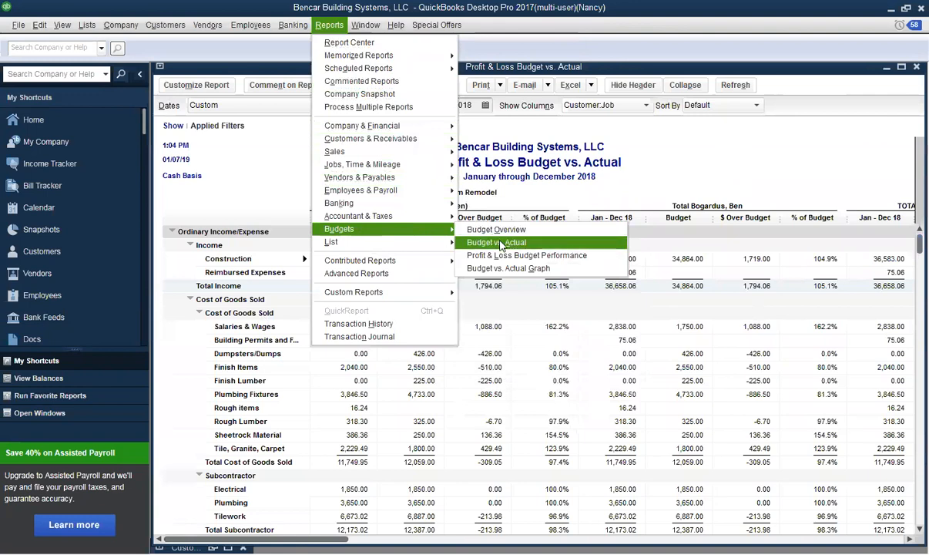
click(749, 68)
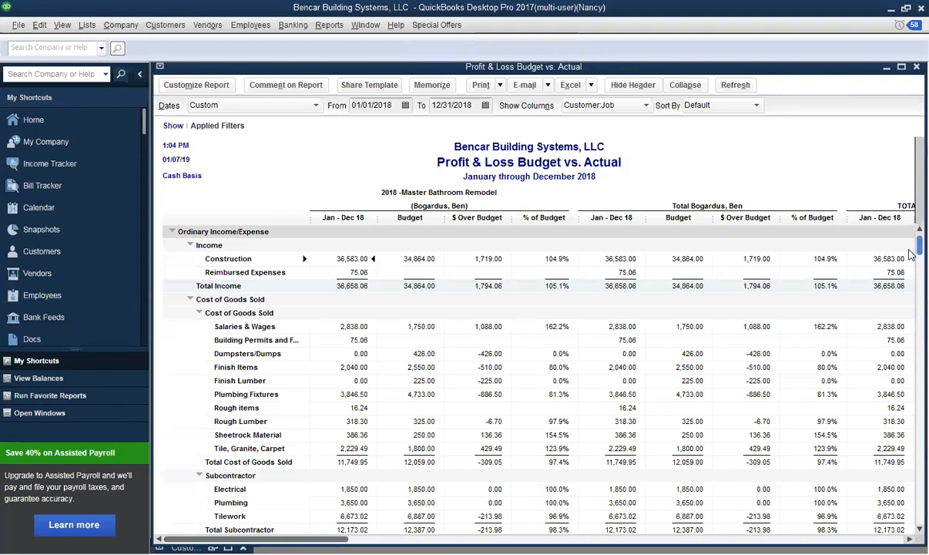
Examine the job's Profit & Loss Budget vs. Actual report for January through December 2018, from income down to net income
drag(918, 250, 918, 261)
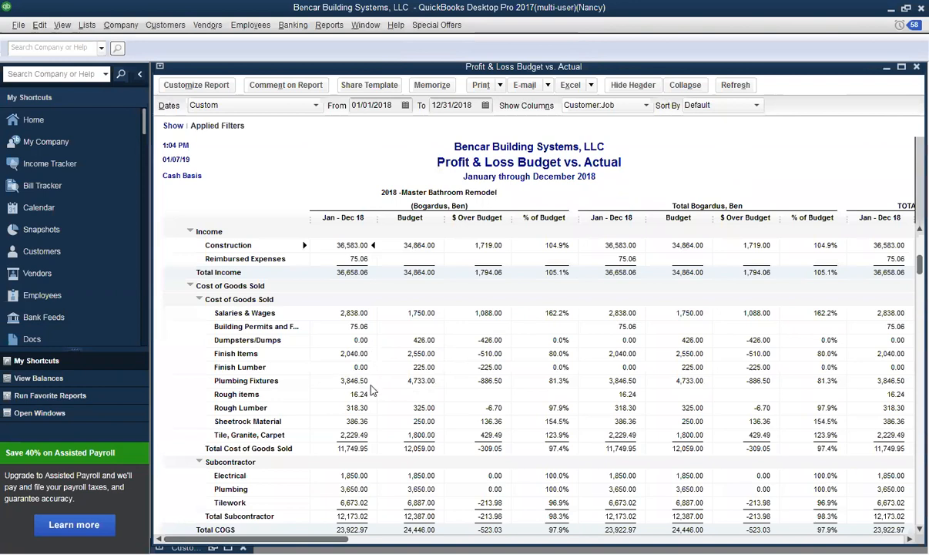
scroll(351, 376, down, 1)
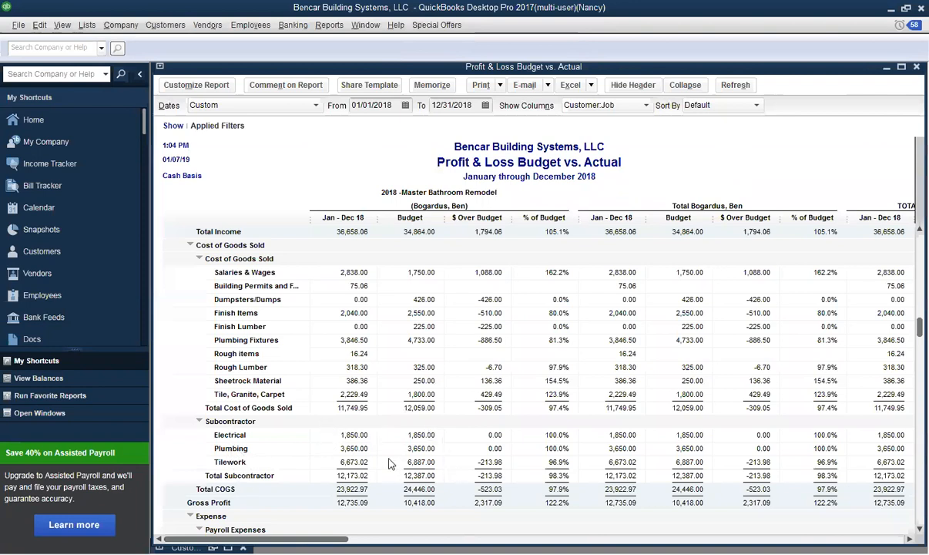
scroll(223, 447, down, 1)
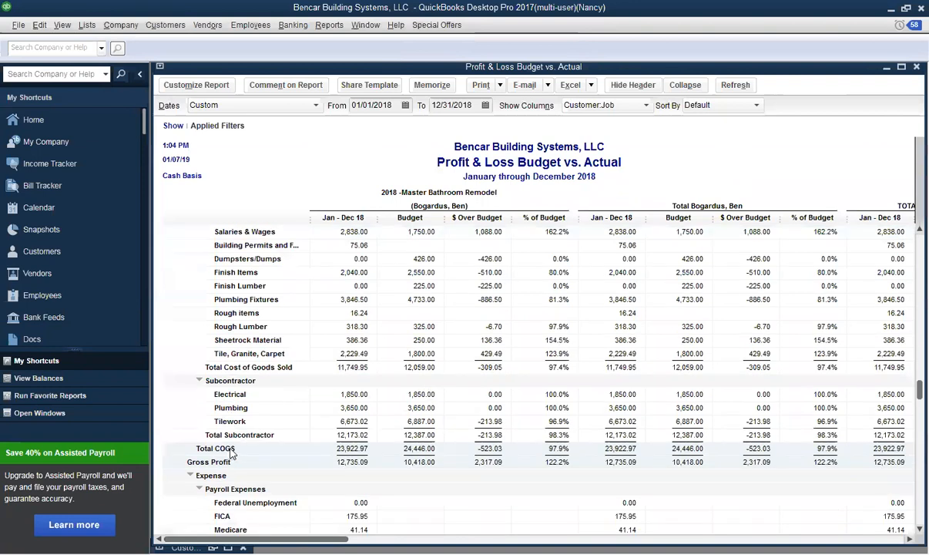
scroll(298, 443, down, 1)
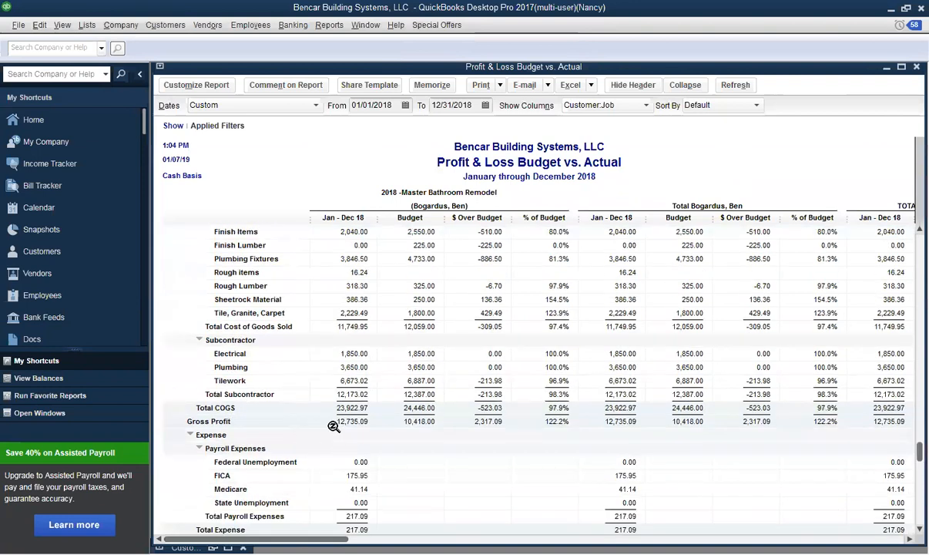
scroll(306, 413, down, 1)
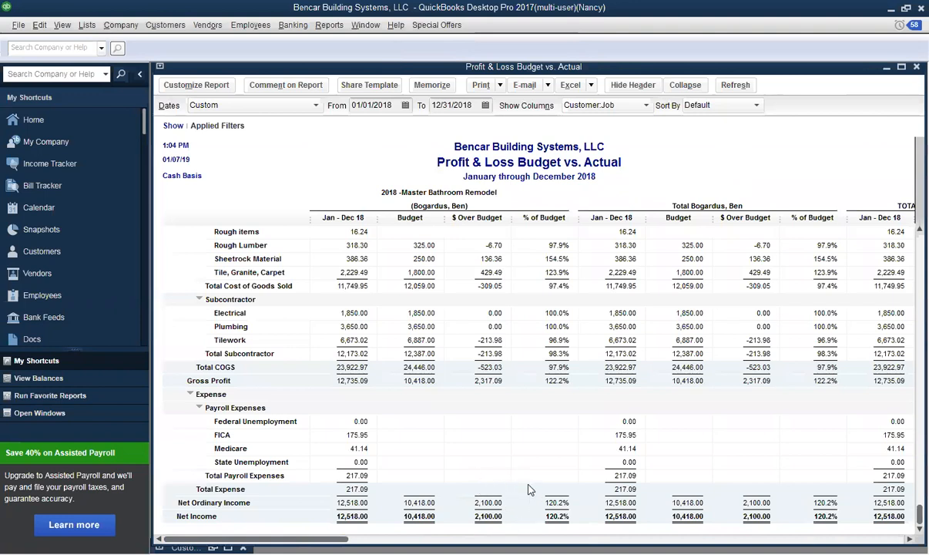
View the transaction detail behind the job's actual Tile, Granite, Carpet cost, and return to the budget report
scroll(479, 461, up, 2)
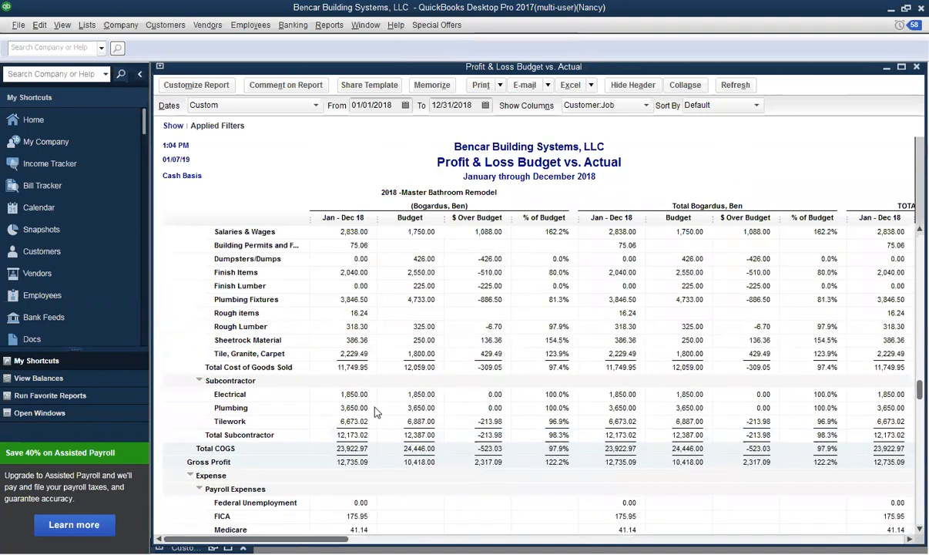
double_click(355, 353)
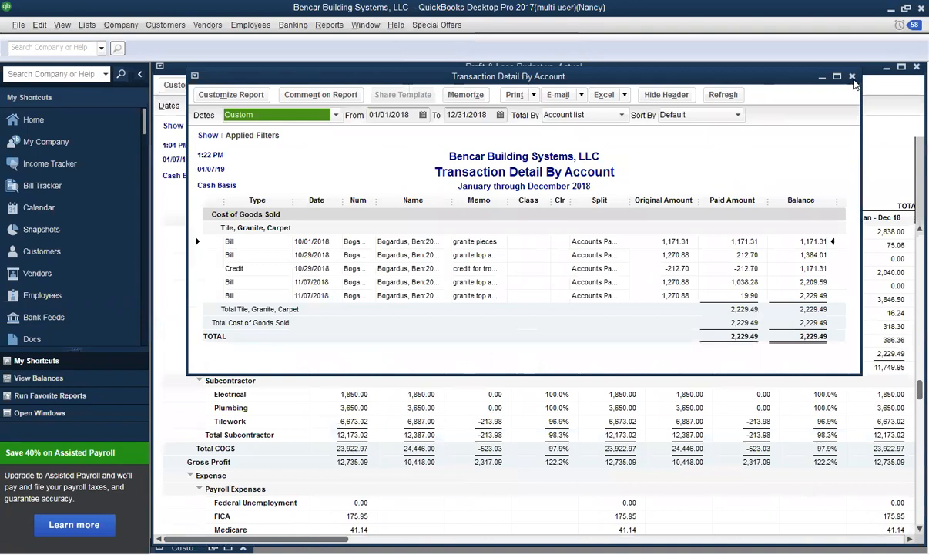
click(853, 76)
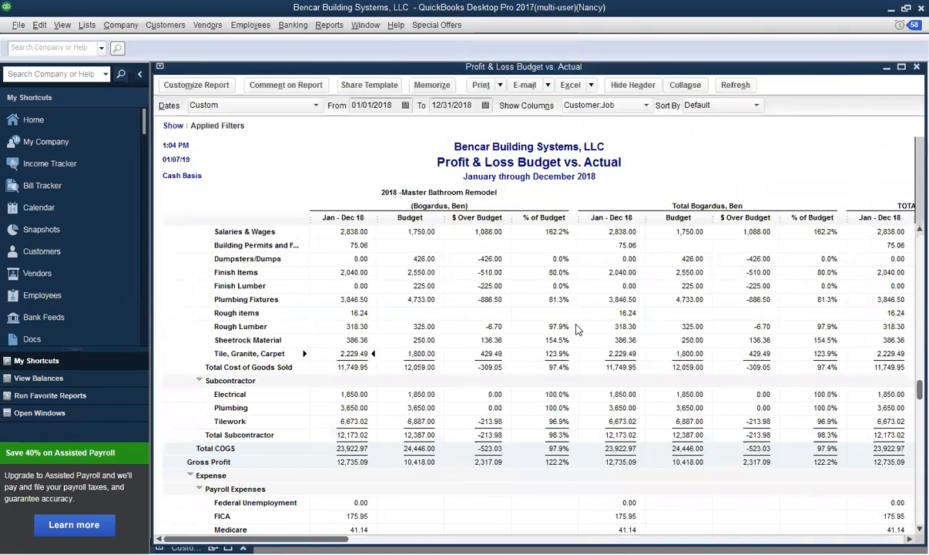